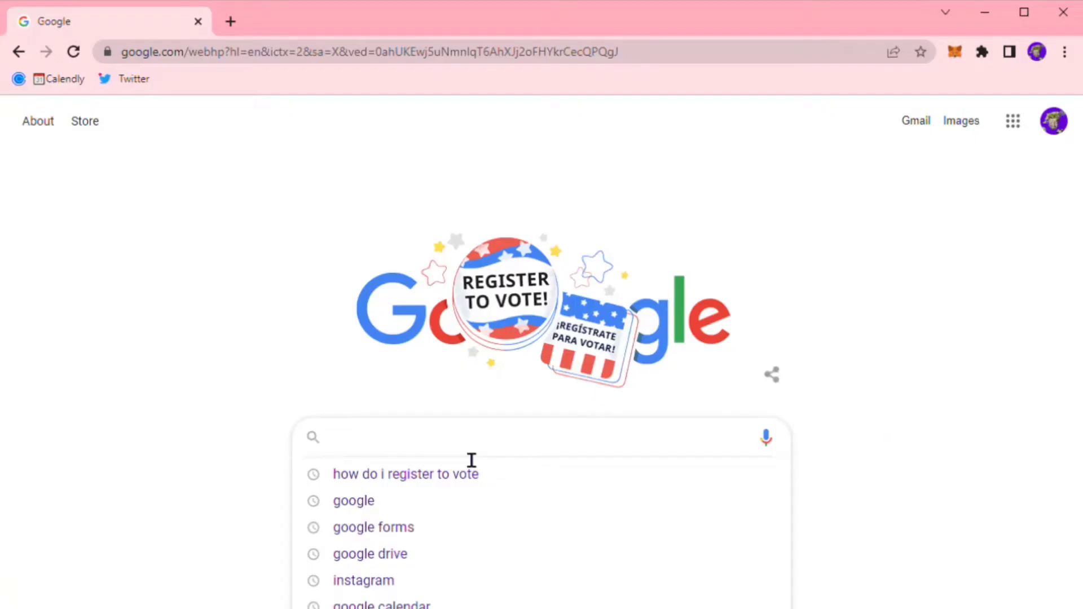
Search Google for 'kukai wallet app' and open the Kukai Wallet site at wallet.kukai.app.
{"action": "type", "text": "k"}
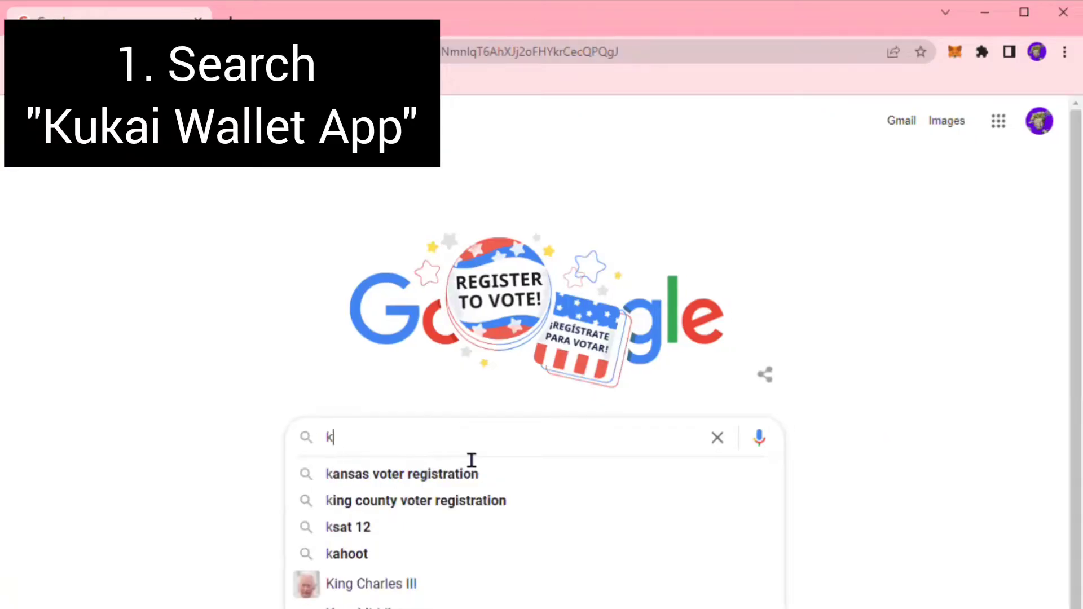
{"action": "type", "text": "ukai "}
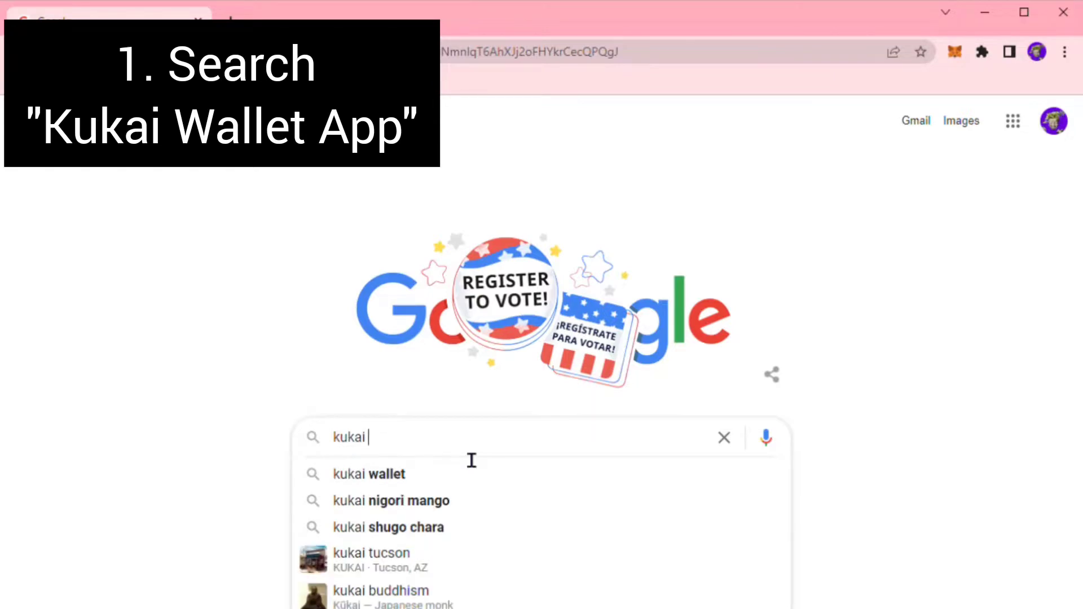
{"action": "type", "text": "wallet app"}
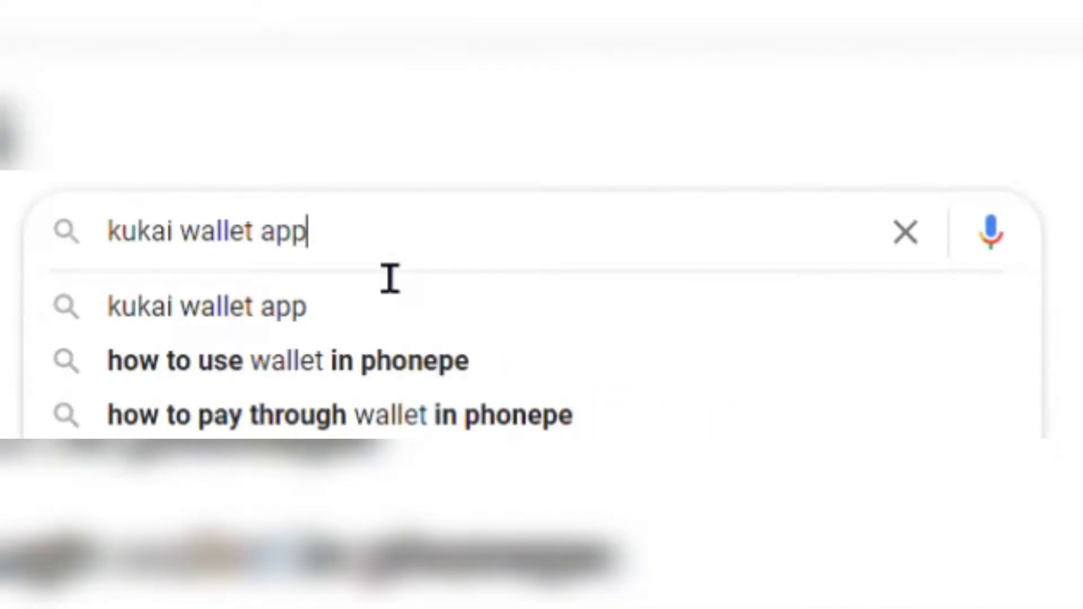
{"action": "key", "text": "Return"}
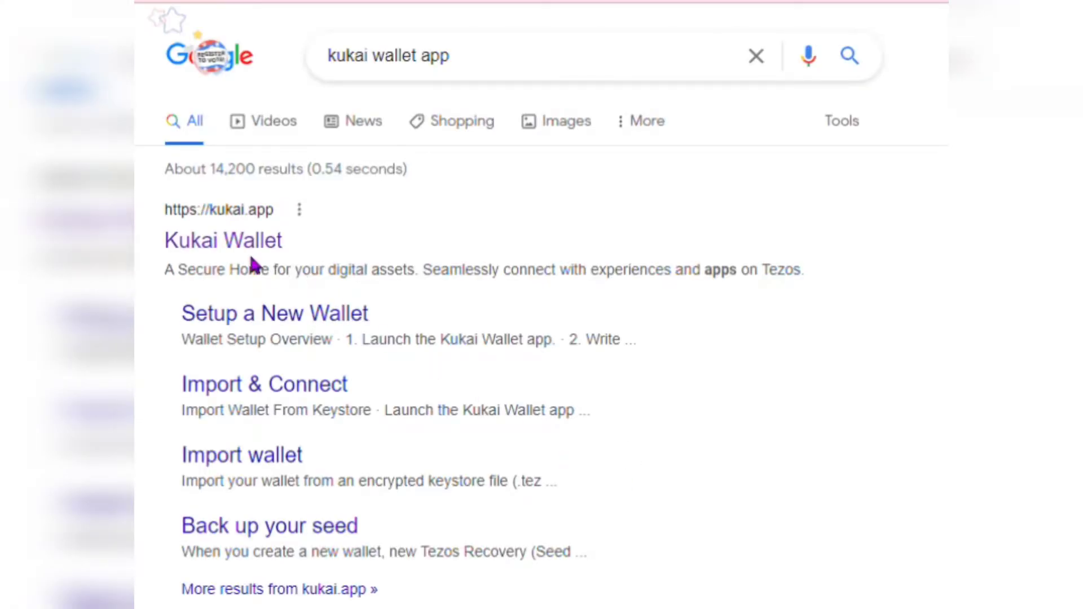
{"action": "left_click", "coordinate": [249, 255]}
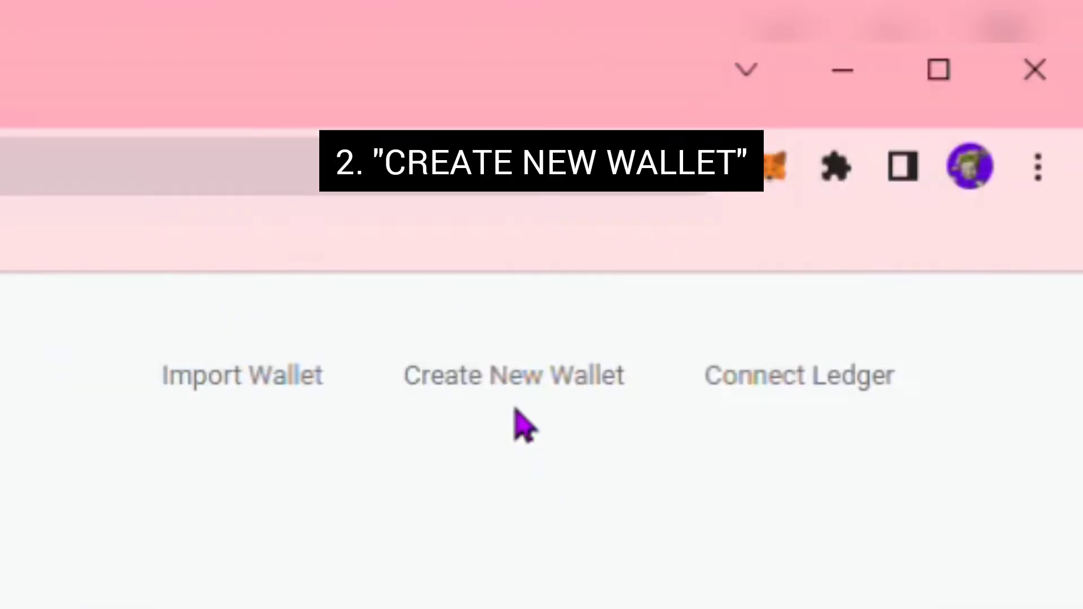
Start a new Kukai wallet and reveal its generated 24-word seed phrase.
{"action": "left_click", "coordinate": [520, 382]}
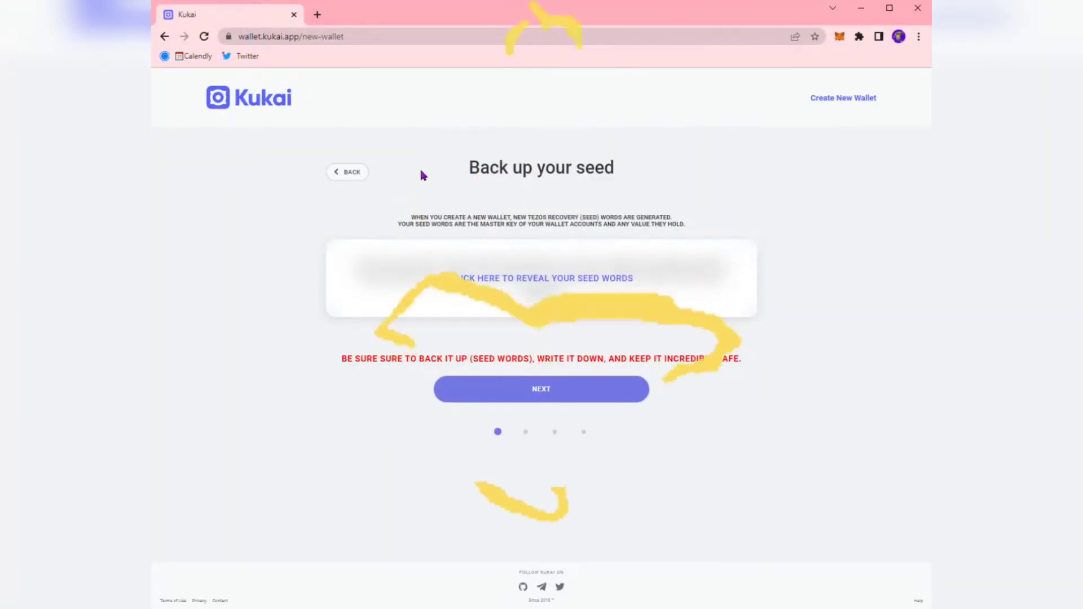
{"action": "left_click", "coordinate": [587, 286]}
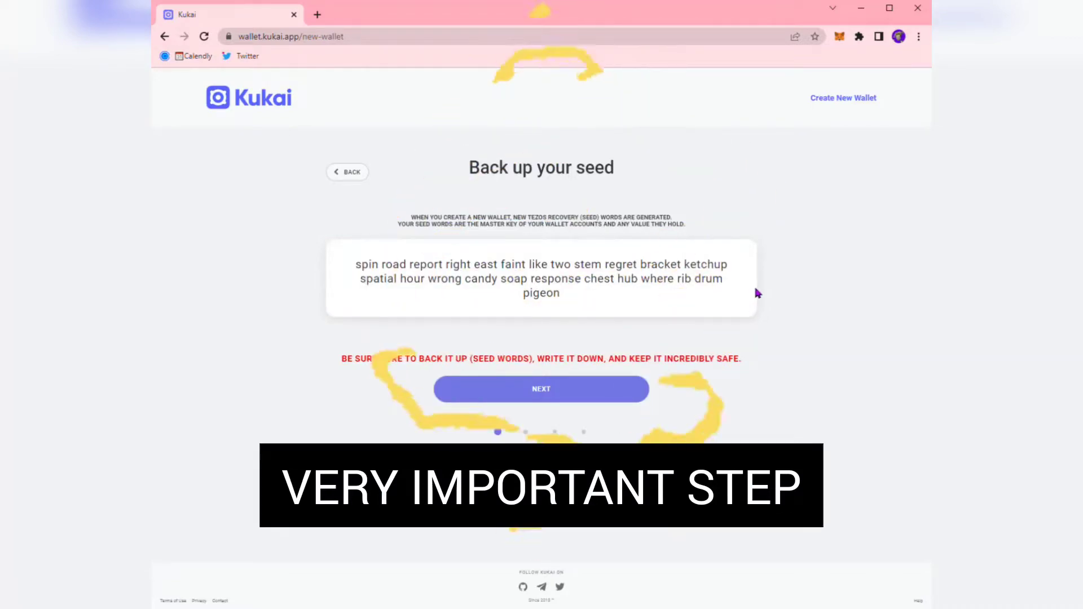
{"action": "left_click", "coordinate": [696, 306]}
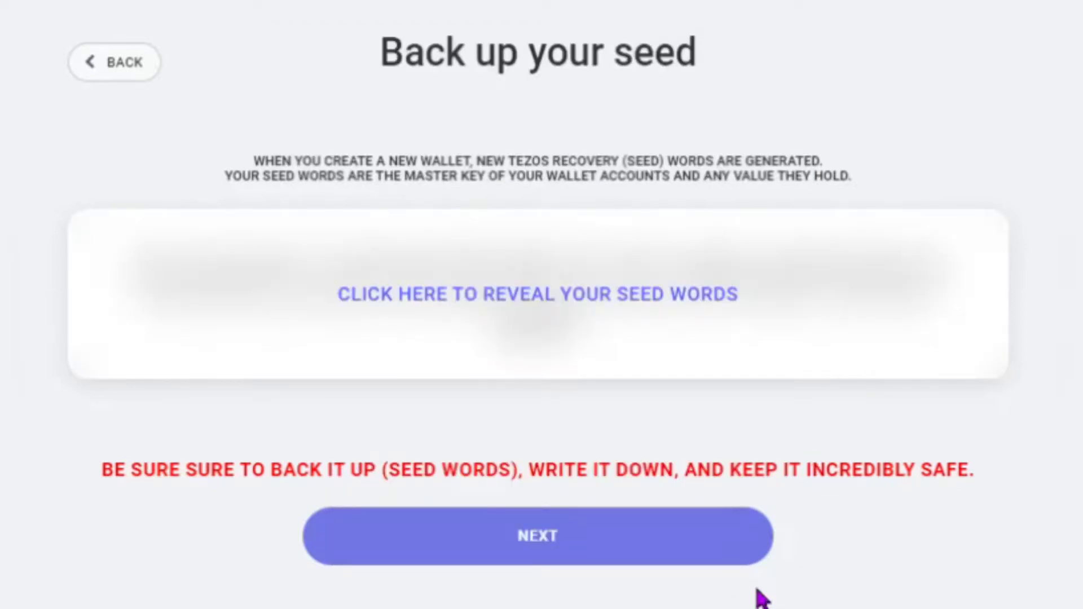
Verify the seed backup by entering each requested seed word in sequence.
{"action": "left_click", "coordinate": [716, 544]}
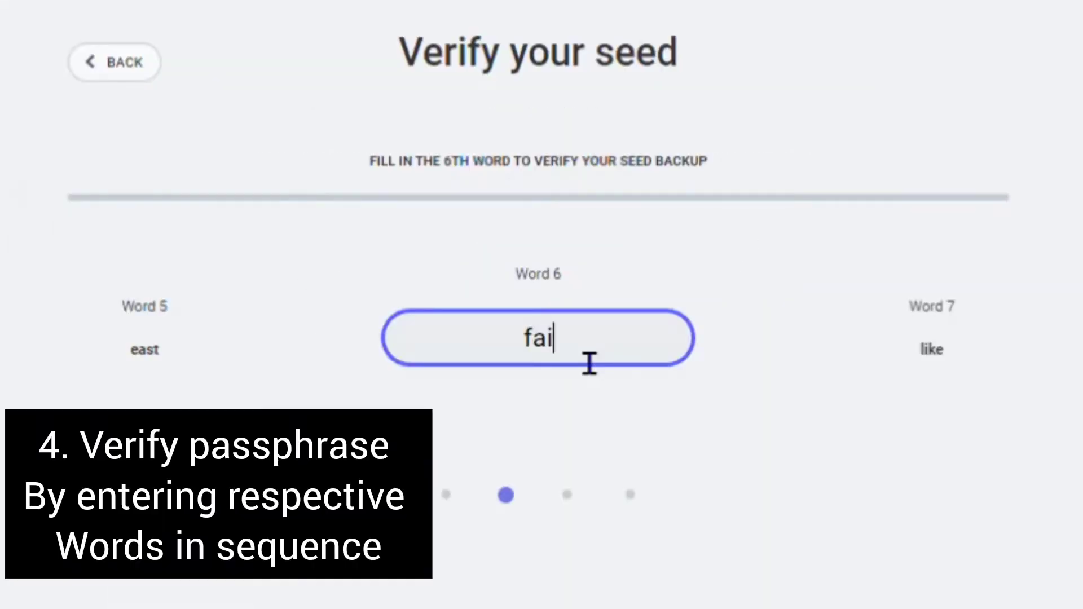
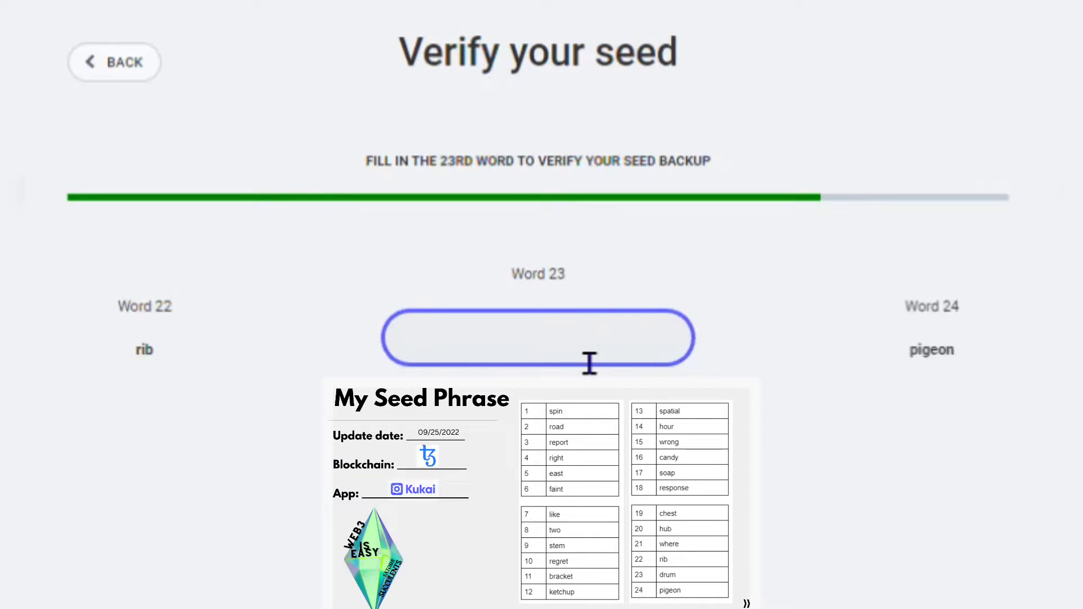
Finish the seed check, then set and confirm a strong keystore password to create the wallet.
{"action": "type", "text": "drum"}
{"action": "left_click", "coordinate": [556, 303]}
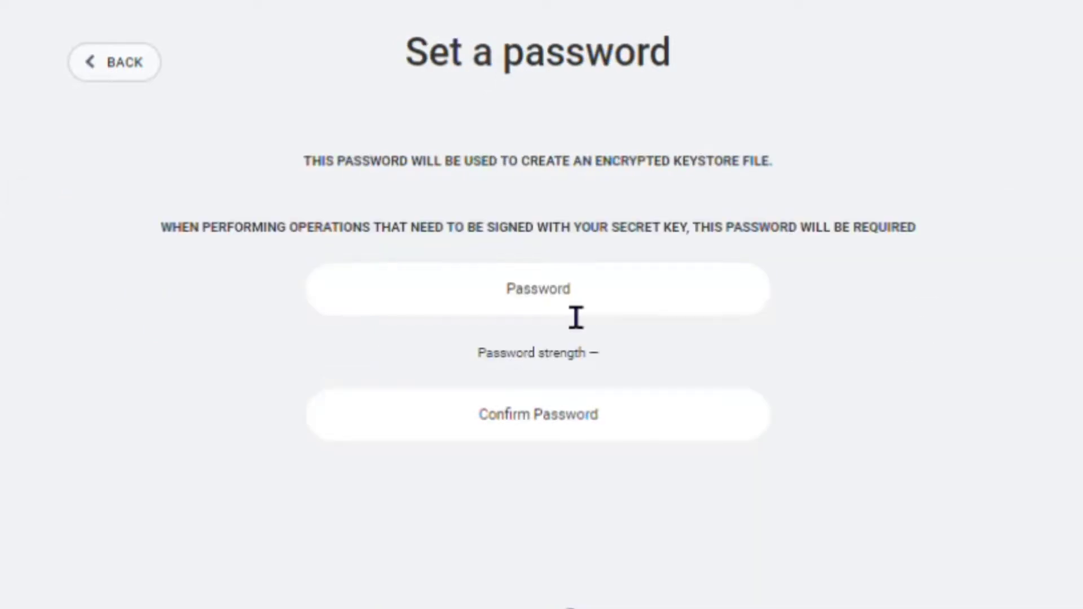
{"action": "left_click", "coordinate": [623, 314]}
{"action": "type", "text": "********"}
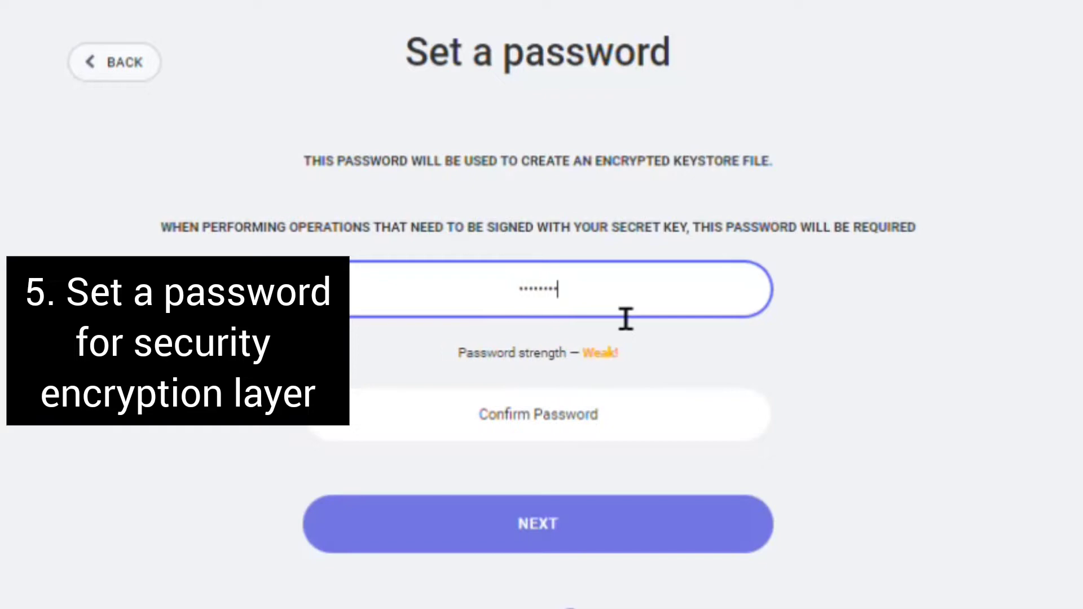
{"action": "type", "text": "*************"}
{"action": "key", "text": "Tab"}
{"action": "type", "text": "*******"}
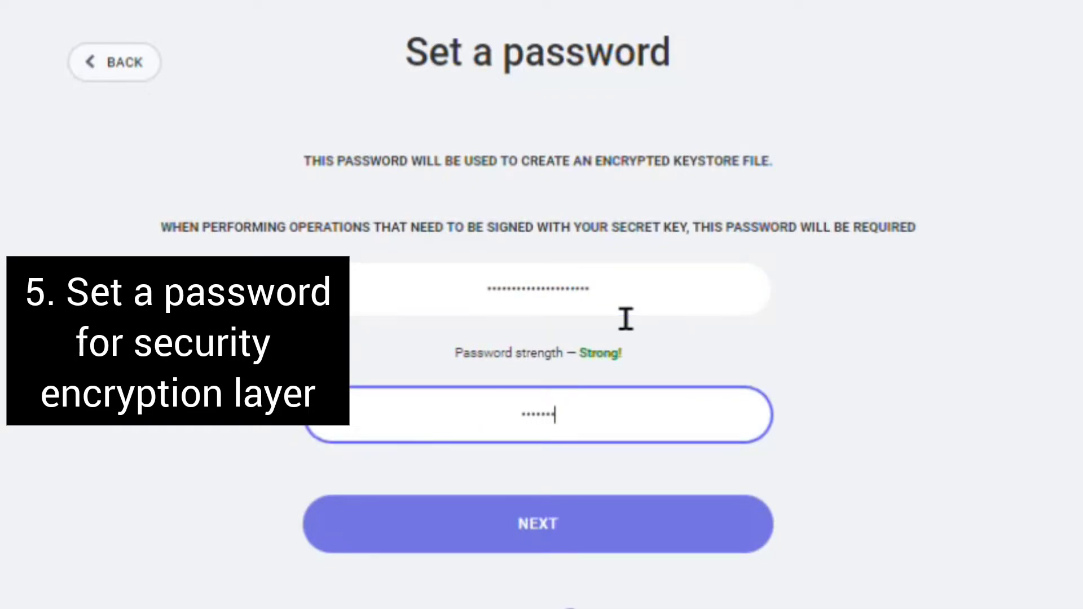
{"action": "type", "text": "**************"}
{"action": "left_click", "coordinate": [554, 528]}
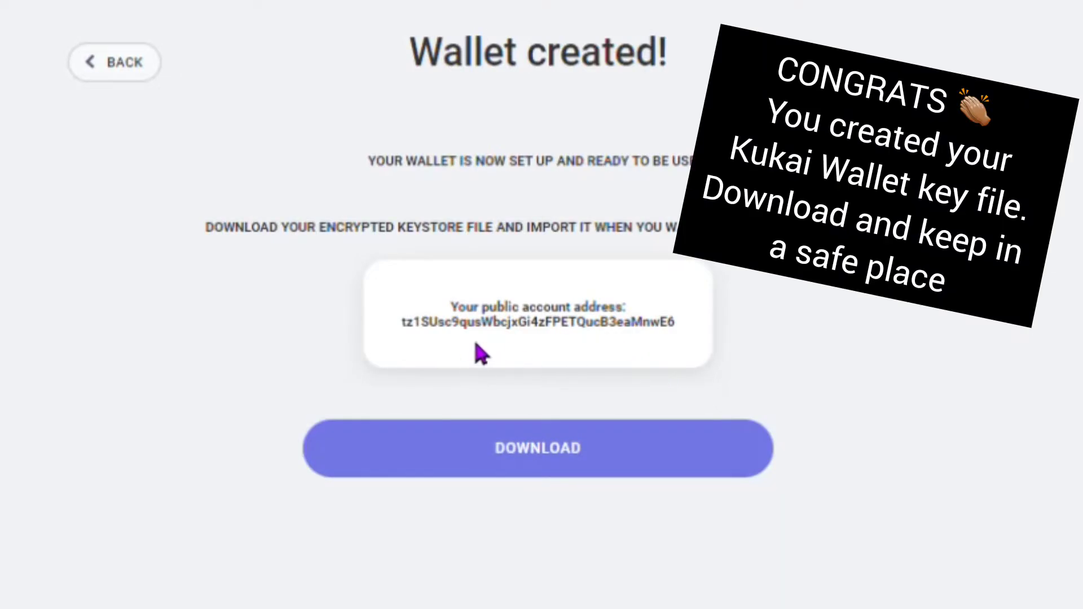
Download the hd-wallet (2).tez keystore file and go back to the Kukai home page.
{"action": "left_click", "coordinate": [598, 451]}
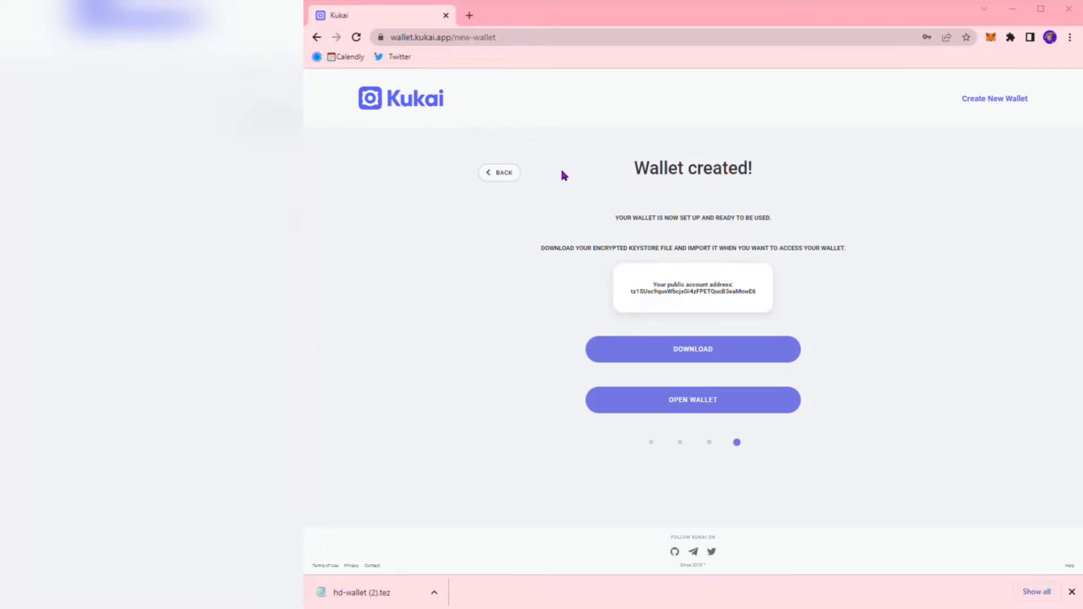
{"action": "left_click", "coordinate": [420, 110]}
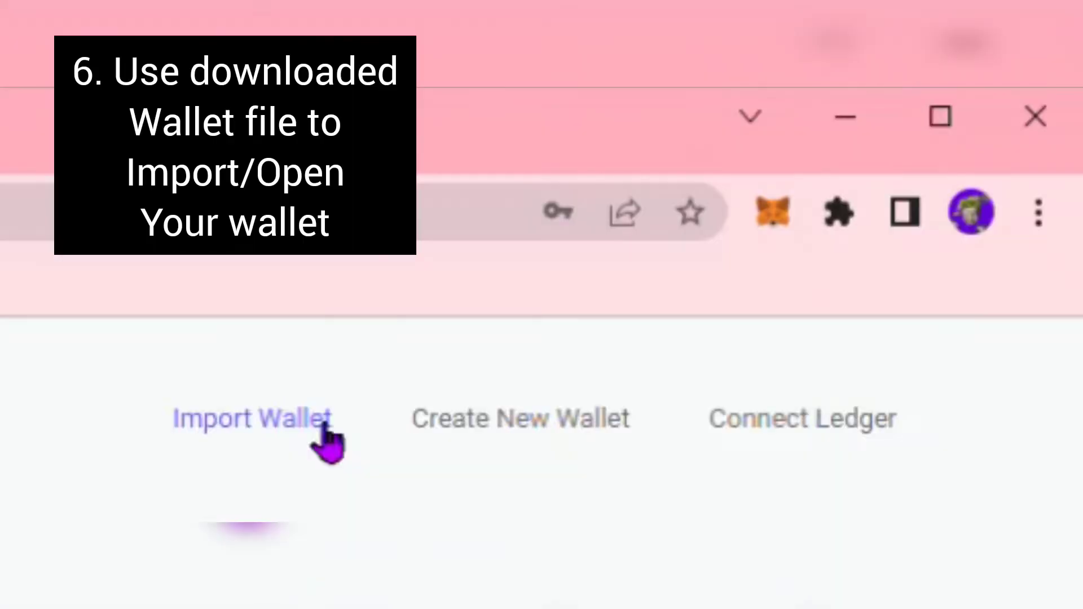
Import the wallet from the hd-wallet.tez keystore file using its password.
{"action": "left_click", "coordinate": [326, 430]}
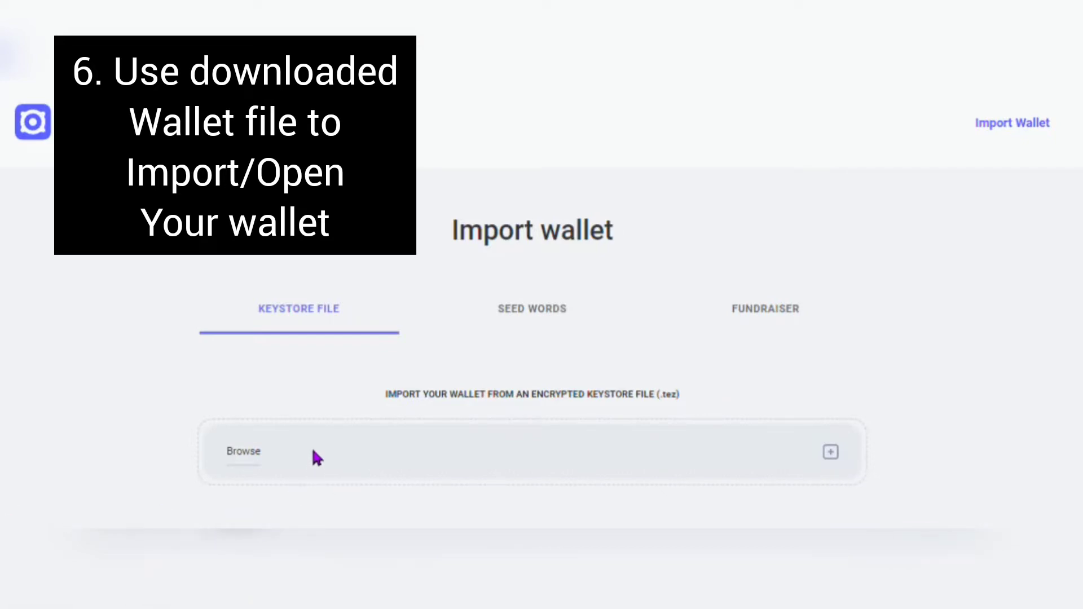
{"action": "left_click", "coordinate": [817, 468]}
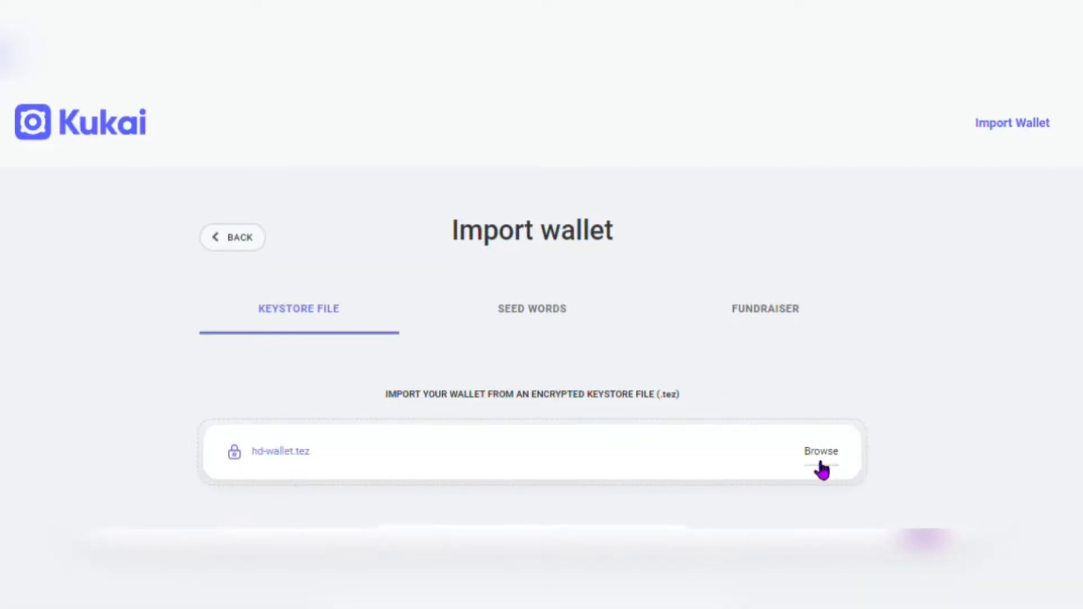
{"action": "scroll", "coordinate": [546, 339], "scroll_direction": "down", "scroll_amount": 4}
{"action": "left_click", "coordinate": [544, 319]}
{"action": "type", "text": "a•••••••••••••••••••••"}
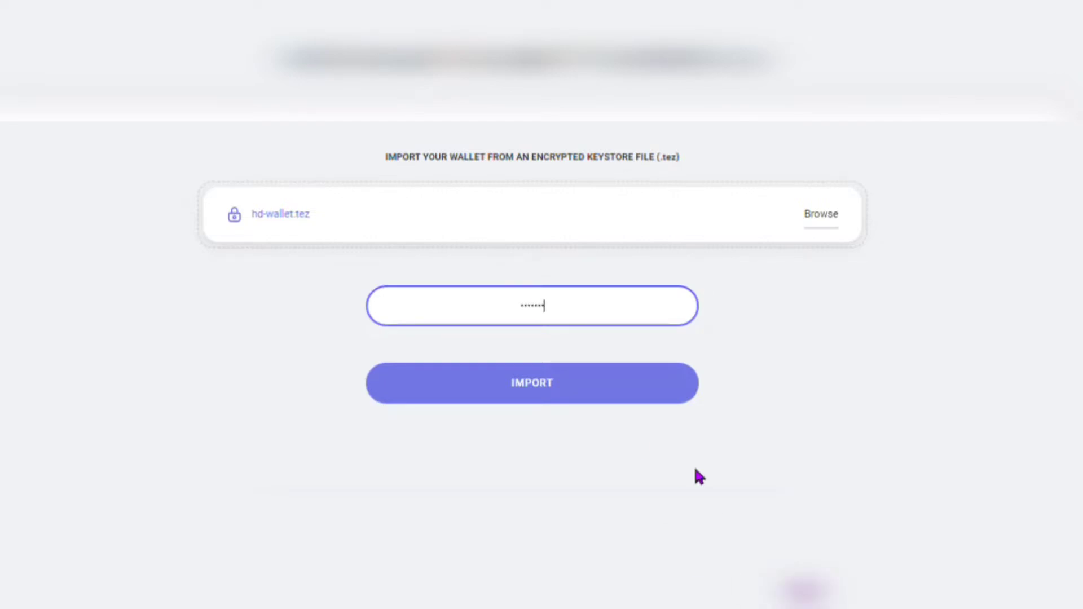
{"action": "left_click", "coordinate": [611, 384]}
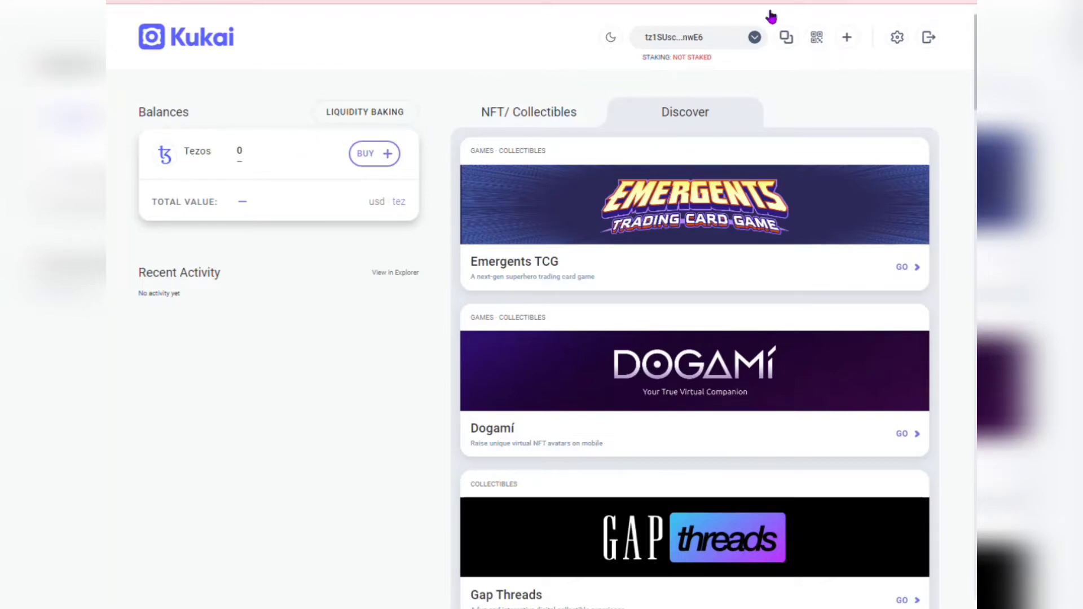
View the account's NFT/Collectibles, then the Discover listings of Tezos games like Emergents TCG.
{"action": "left_click", "coordinate": [546, 127]}
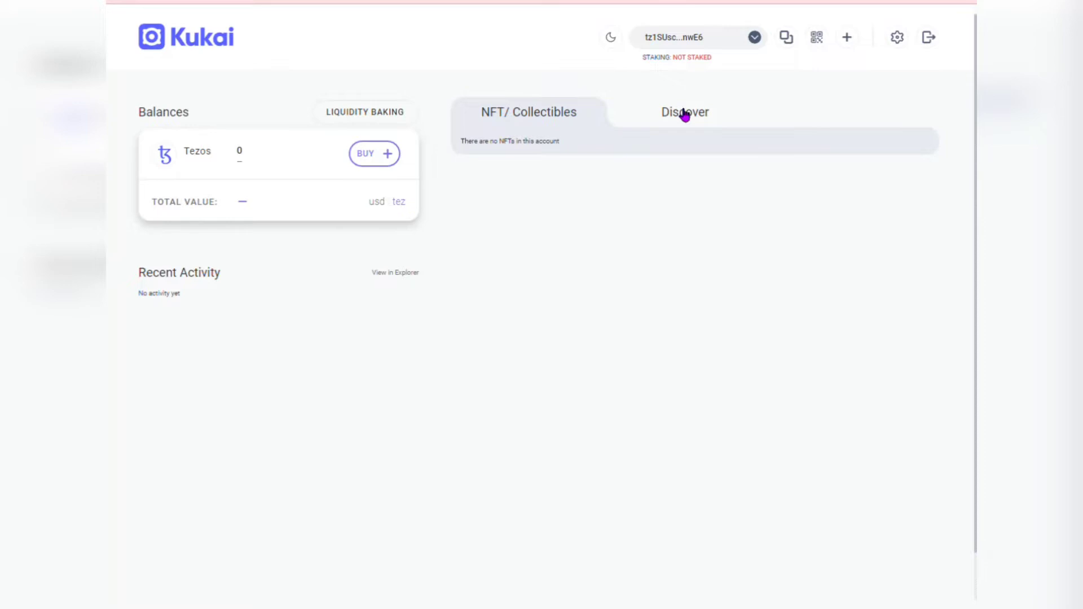
{"action": "left_click", "coordinate": [709, 115]}
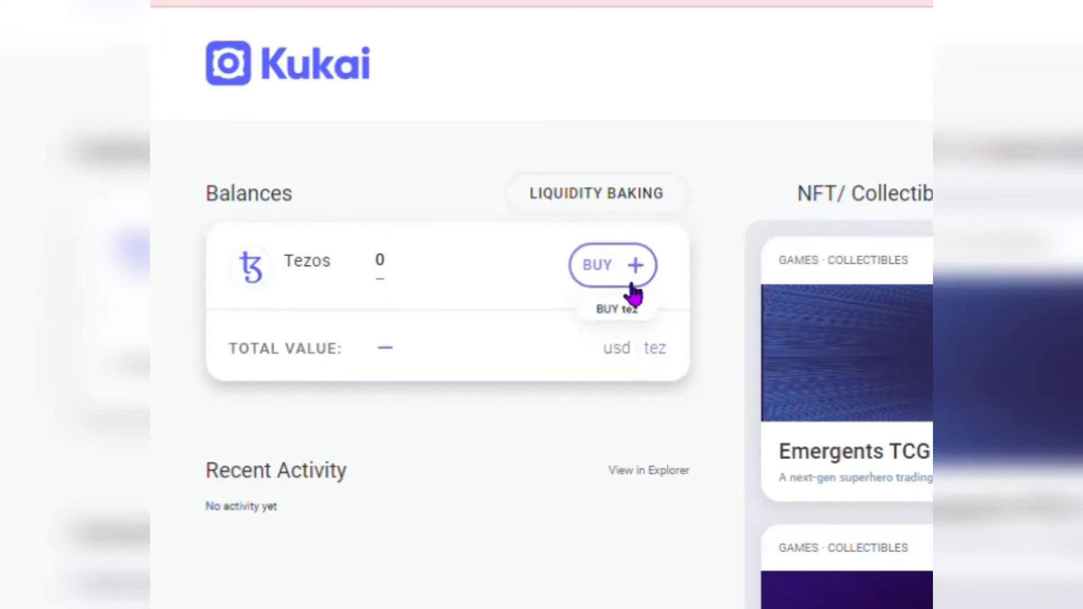
Start a MoonPay purchase of XTZ with a $33 spend amount.
{"action": "left_click", "coordinate": [654, 271]}
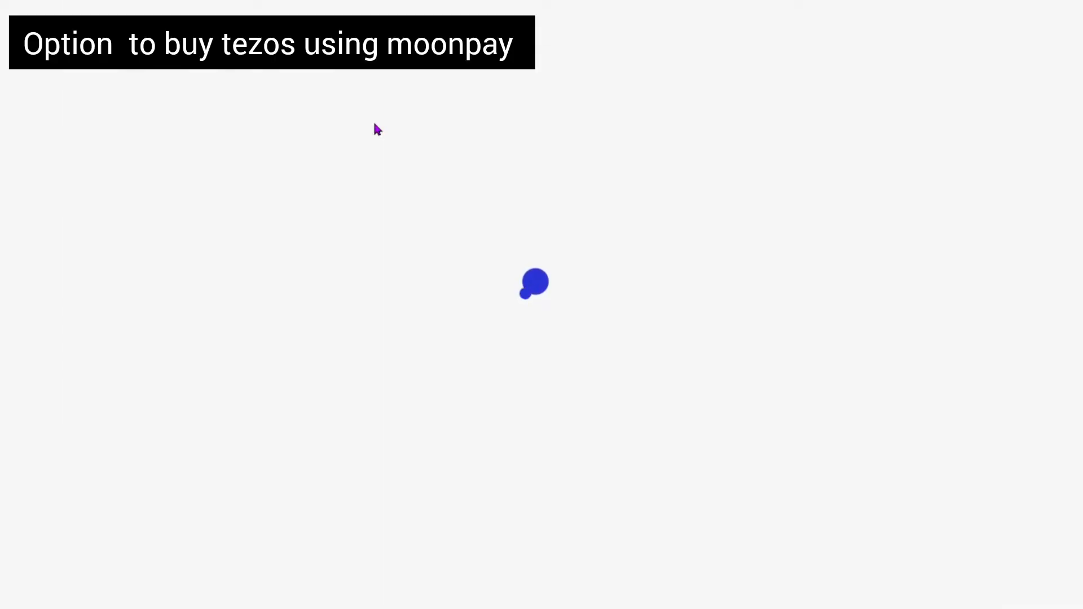
{"action": "left_click", "coordinate": [517, 169]}
{"action": "key", "text": "ctrl+a"}
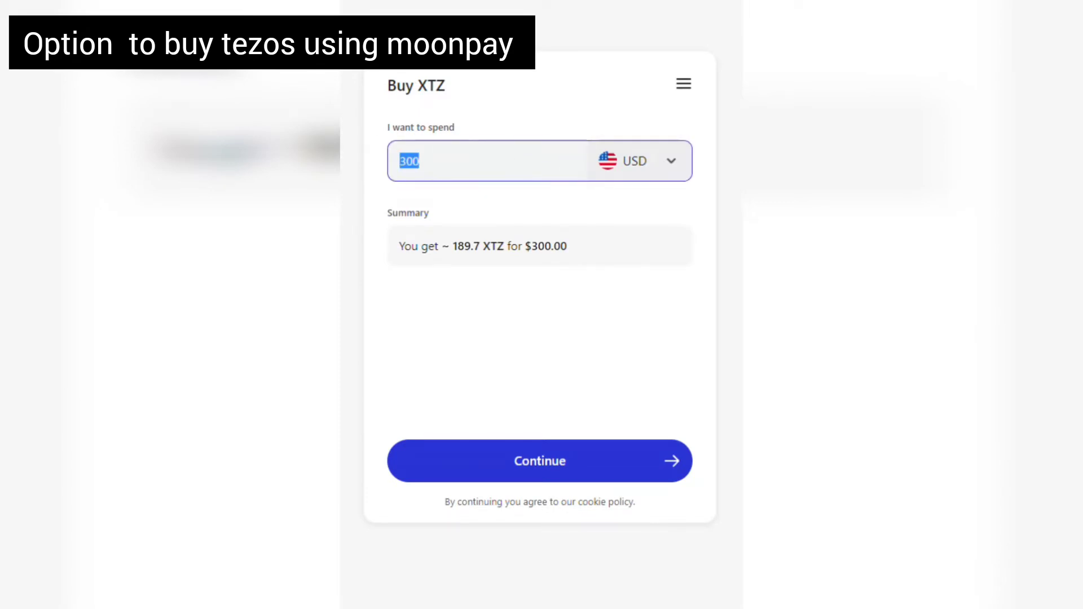
{"action": "type", "text": "33"}
{"action": "left_click", "coordinate": [593, 463]}
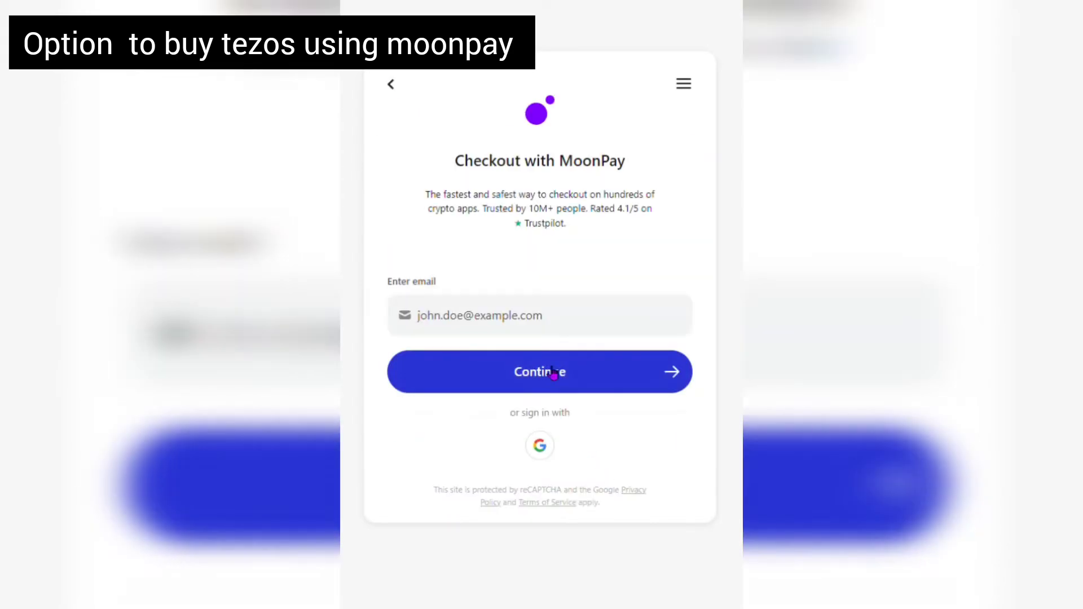
Sign in to MoonPay with Google, opting in to news and offers.
{"action": "left_click", "coordinate": [539, 446]}
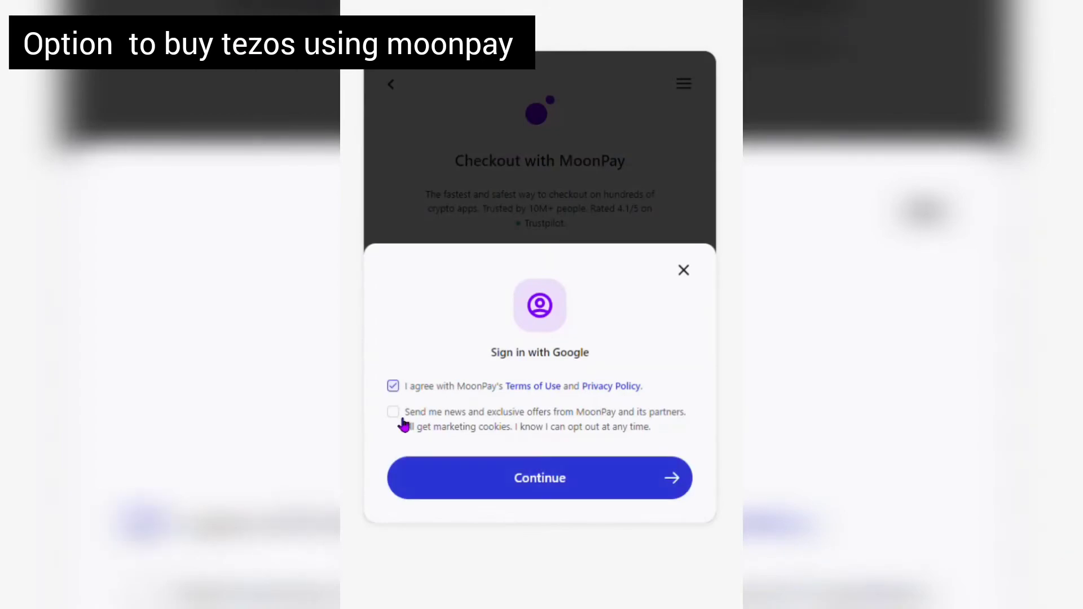
{"action": "left_click", "coordinate": [397, 421]}
{"action": "left_click", "coordinate": [514, 481]}
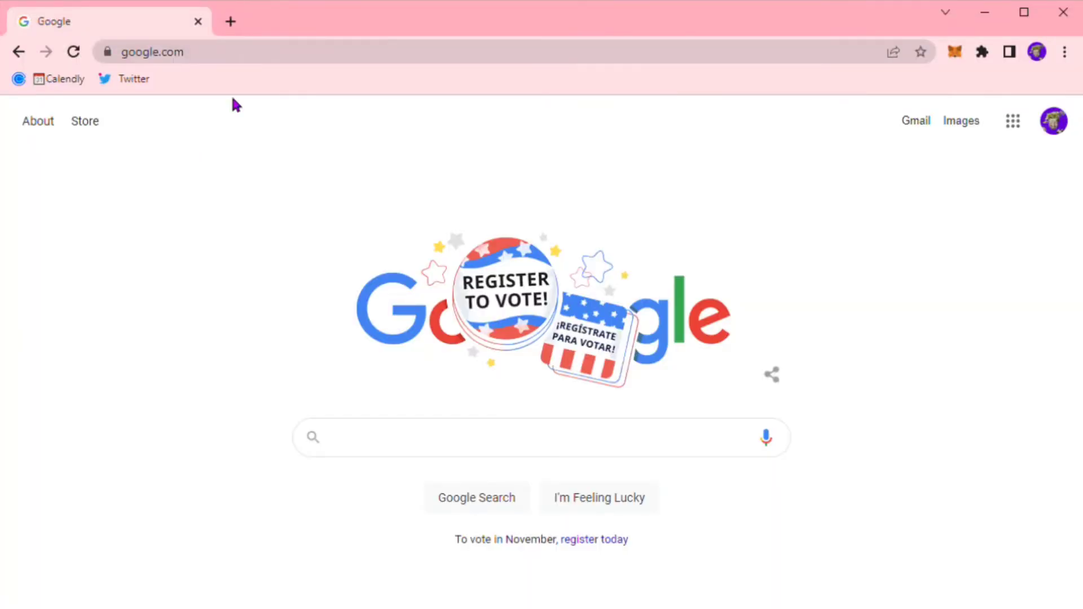
Load kukai.app and open the Seed Words tab of Import Wallet.
{"action": "left_click", "coordinate": [218, 56]}
{"action": "type", "text": "kukai.app"}
{"action": "key", "text": "Return"}
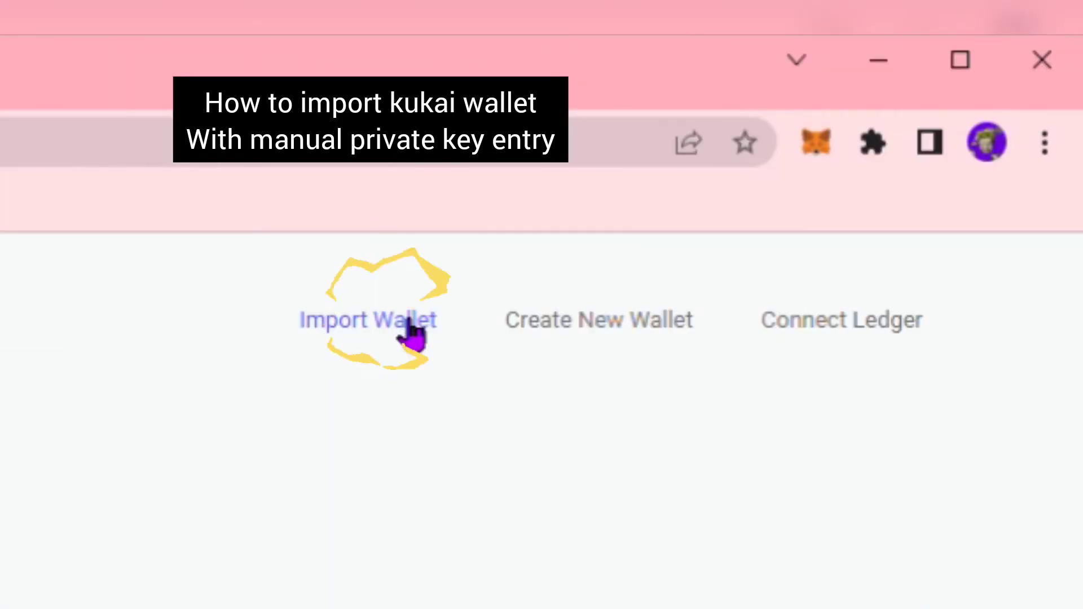
{"action": "left_click", "coordinate": [698, 100]}
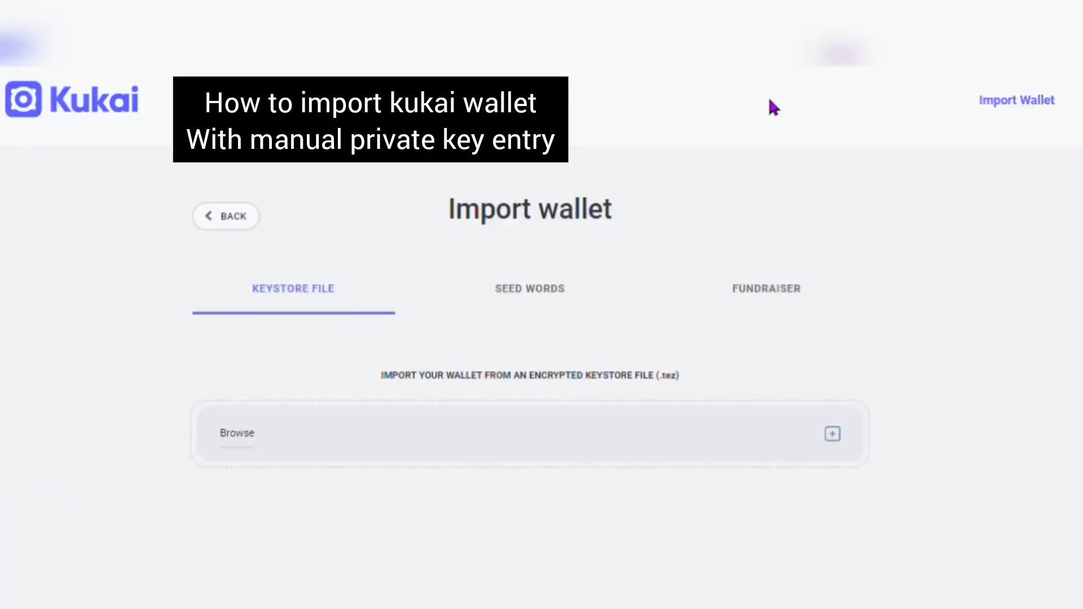
{"action": "left_click", "coordinate": [572, 299]}
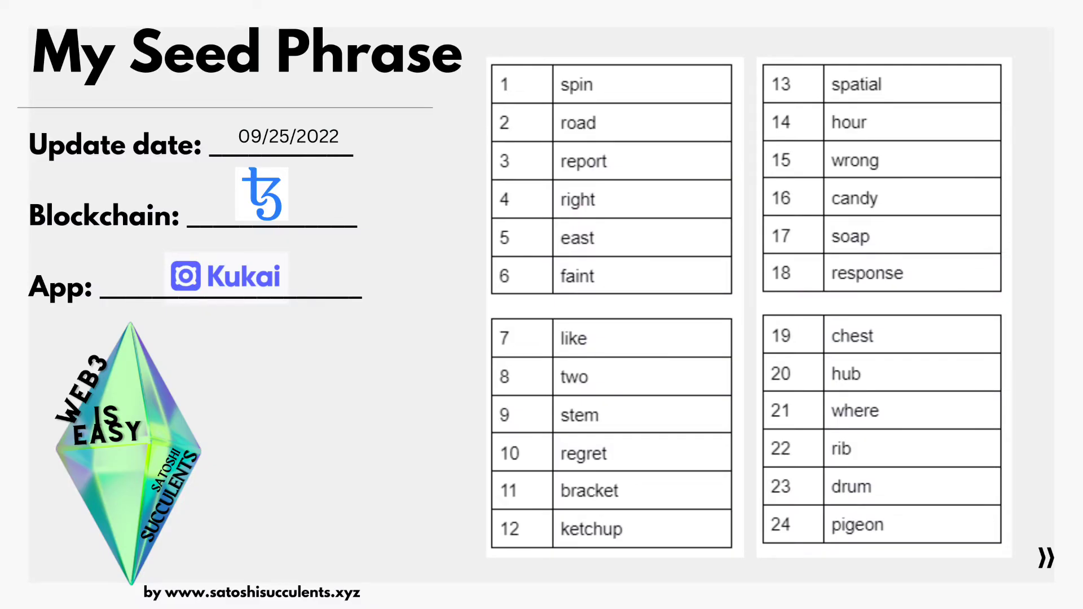
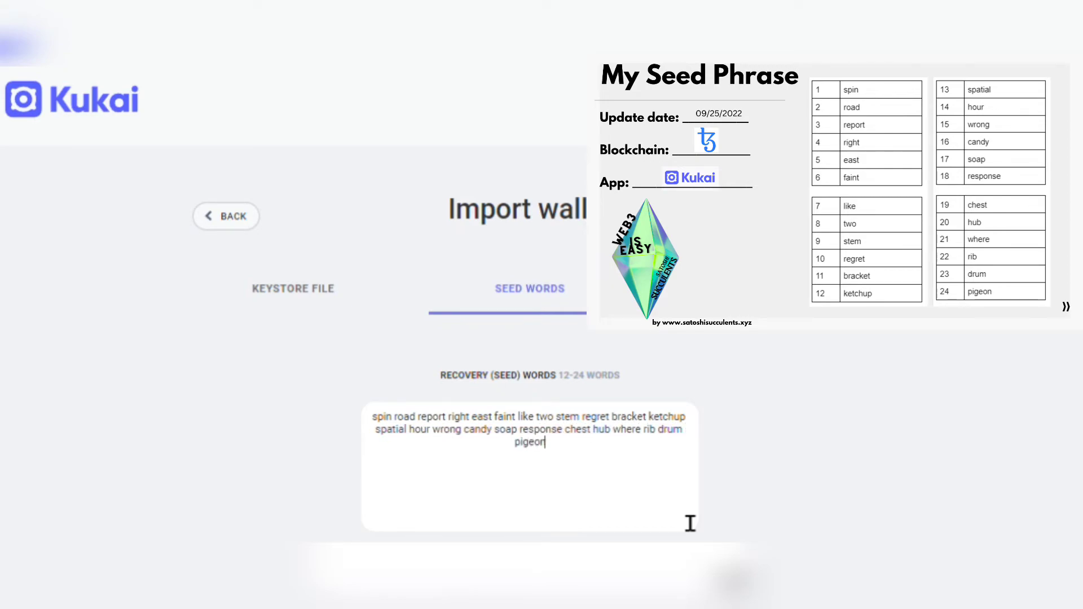
Enter all 24 recovery seed words and submit them for import.
{"action": "left_click", "coordinate": [585, 493]}
Set and confirm a password for the seed-imported wallet and download its keystore file.
{"action": "left_click", "coordinate": [588, 294]}
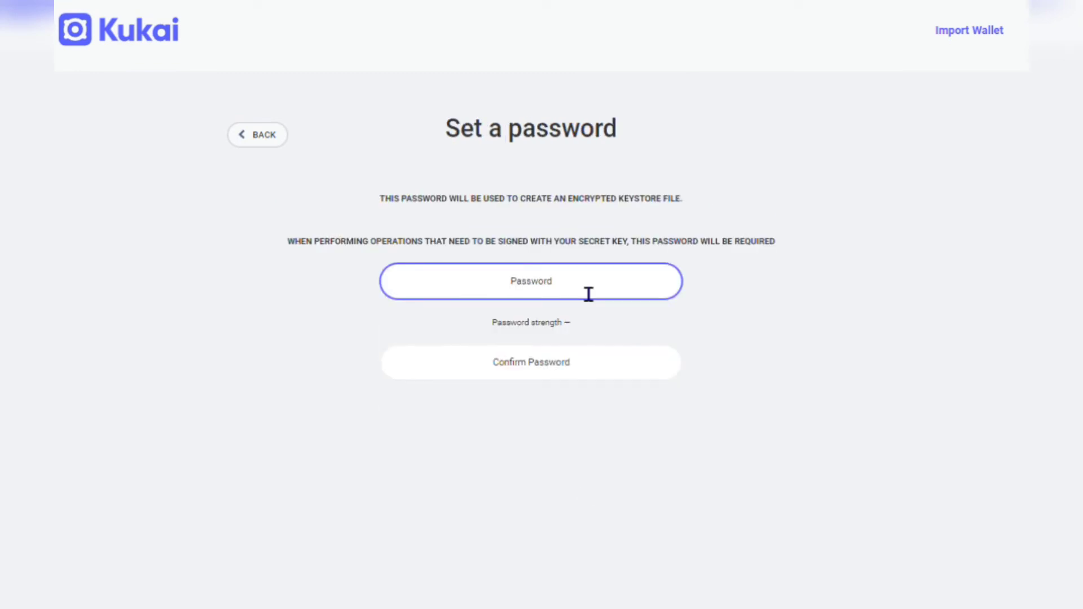
{"action": "type", "text": "**********************"}
{"action": "key", "text": "Tab"}
{"action": "type", "text": "**********************"}
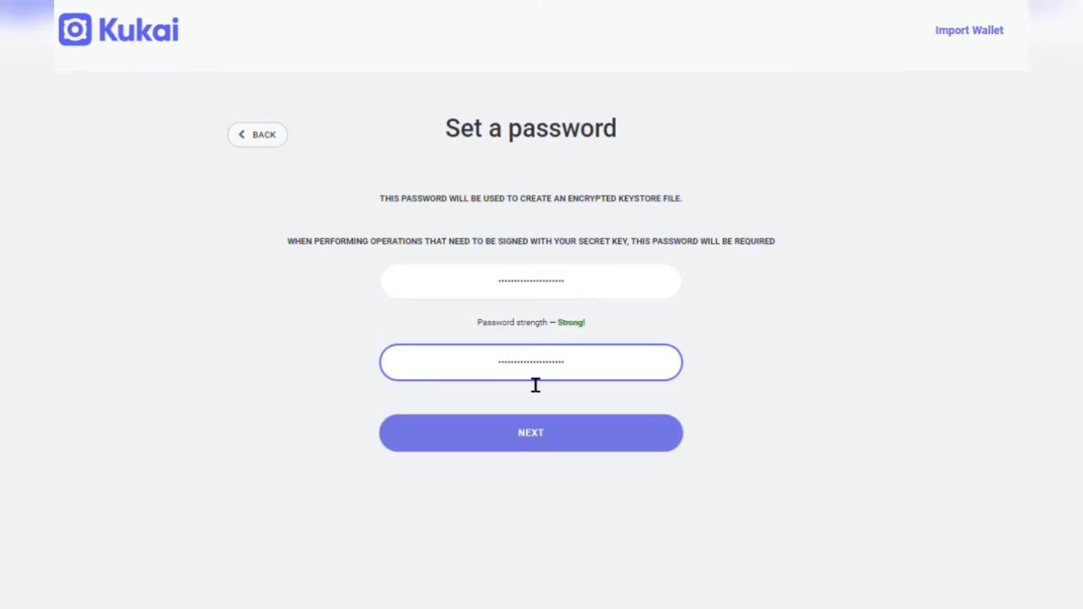
{"action": "key", "text": "Return"}
{"action": "left_click", "coordinate": [568, 395]}
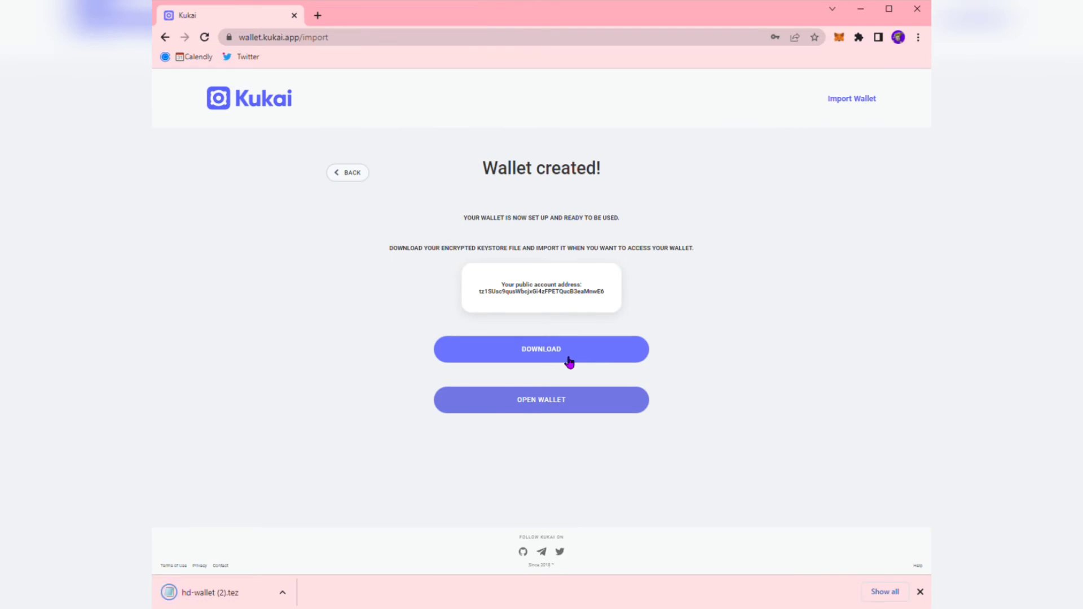
From the home page, import the hd-wallet (2).tez keystore with its password.
{"action": "left_click", "coordinate": [261, 103]}
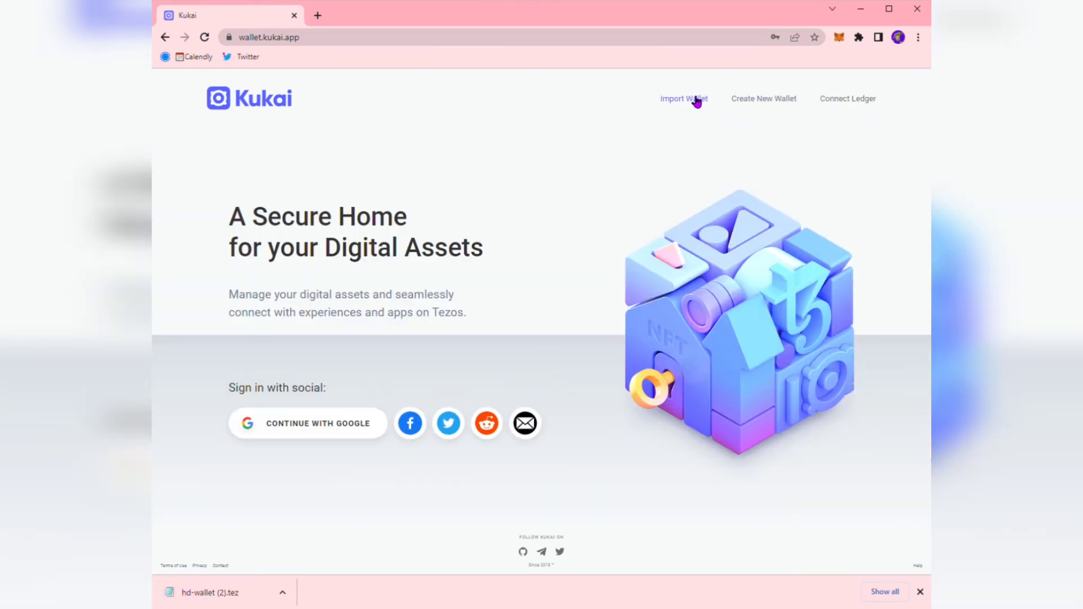
{"action": "left_click", "coordinate": [698, 101]}
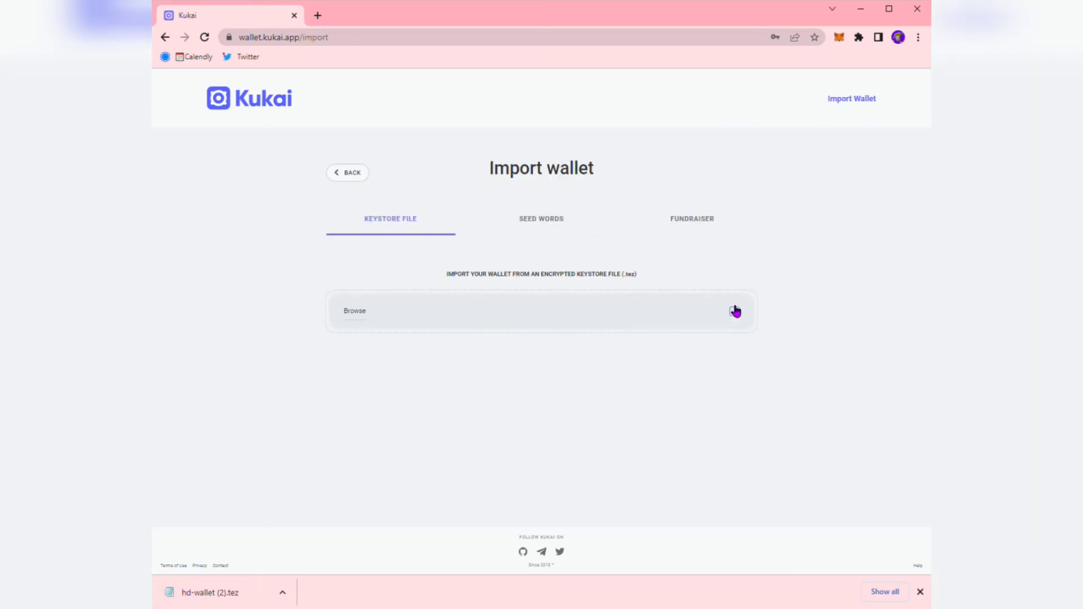
{"action": "left_click_drag", "start_coordinate": [210, 592], "coordinate": [744, 317]}
{"action": "left_click", "coordinate": [576, 378]}
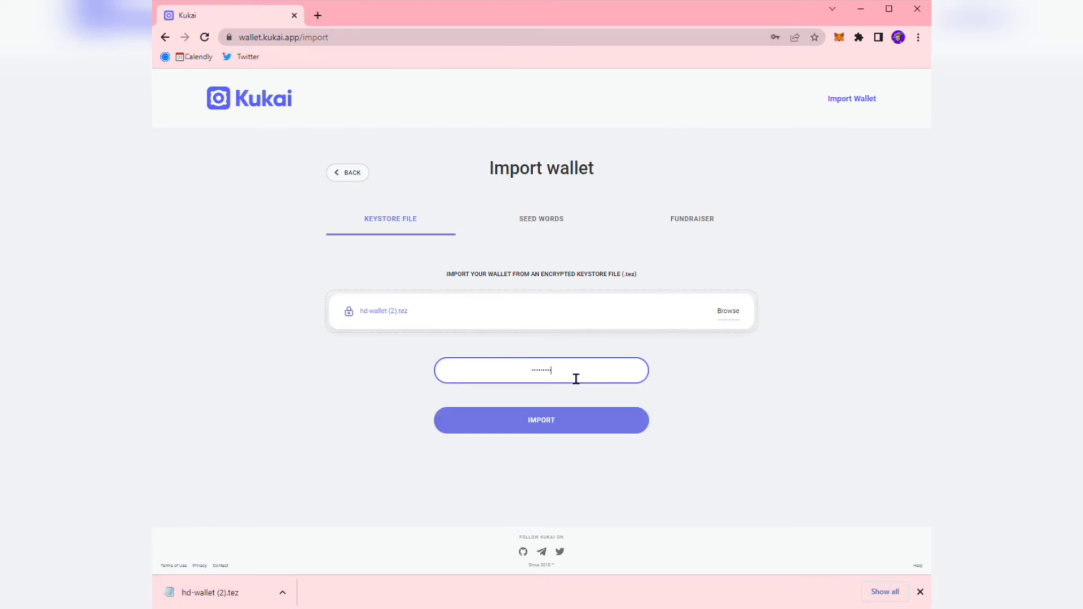
{"action": "key", "text": "Return"}
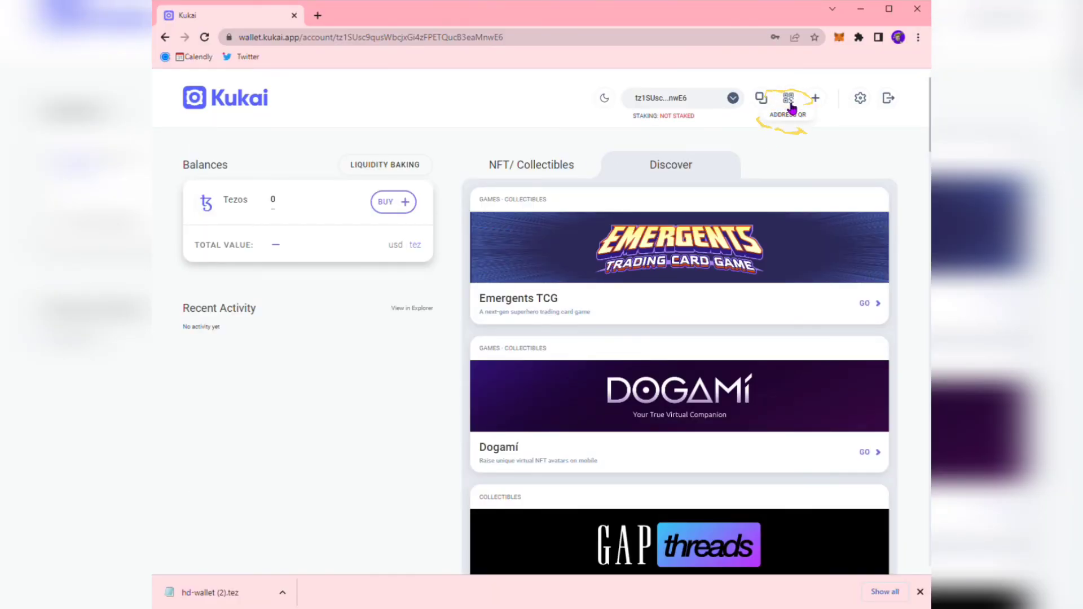
Display the account's receive-address QR code and copy the wallet address to the clipboard.
{"action": "left_click", "coordinate": [789, 98]}
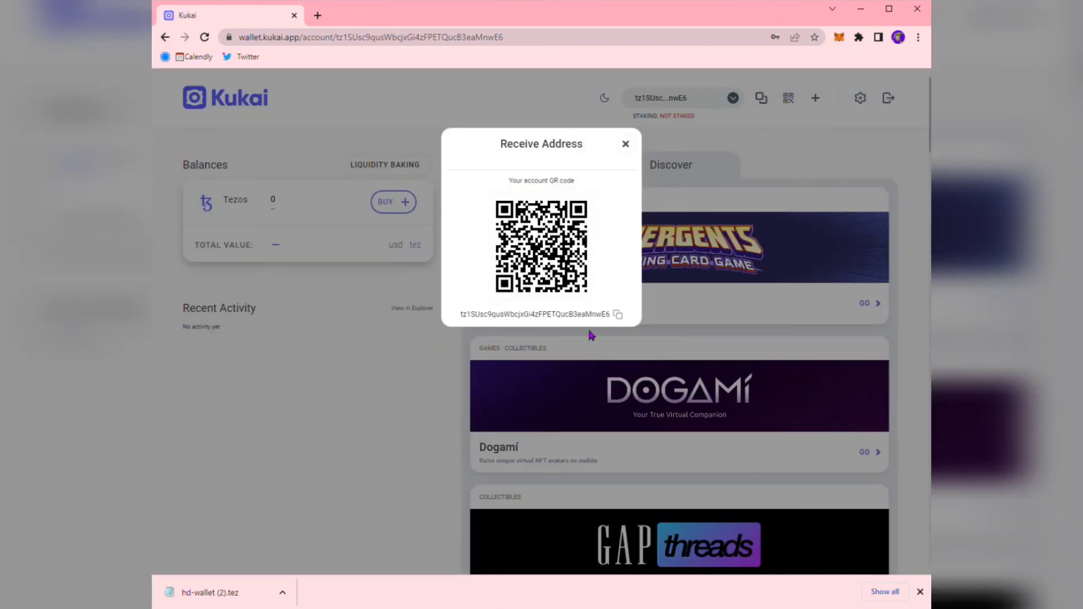
{"action": "left_click", "coordinate": [618, 314]}
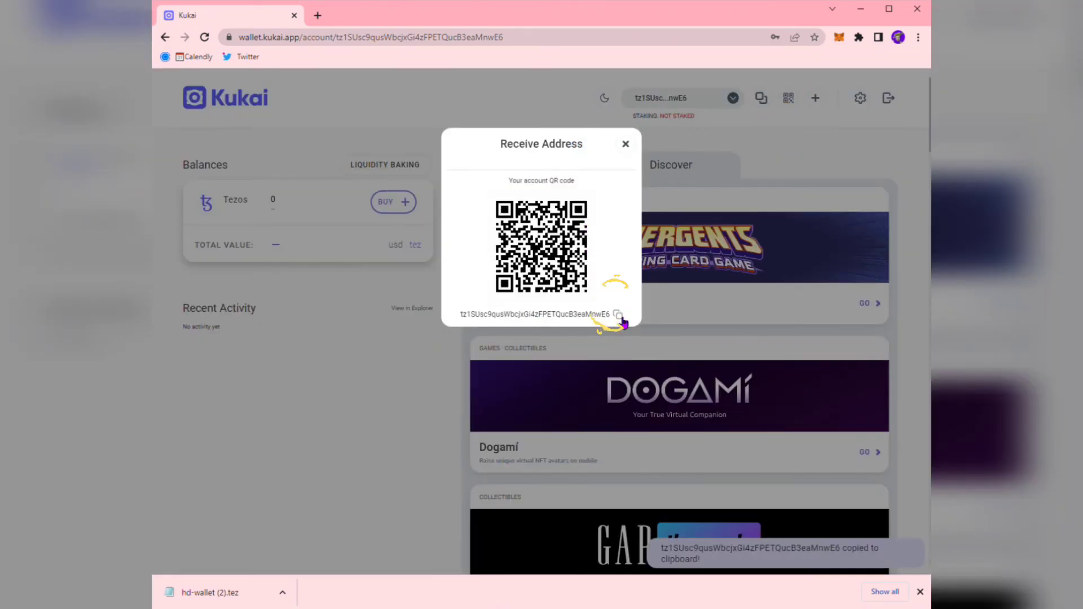